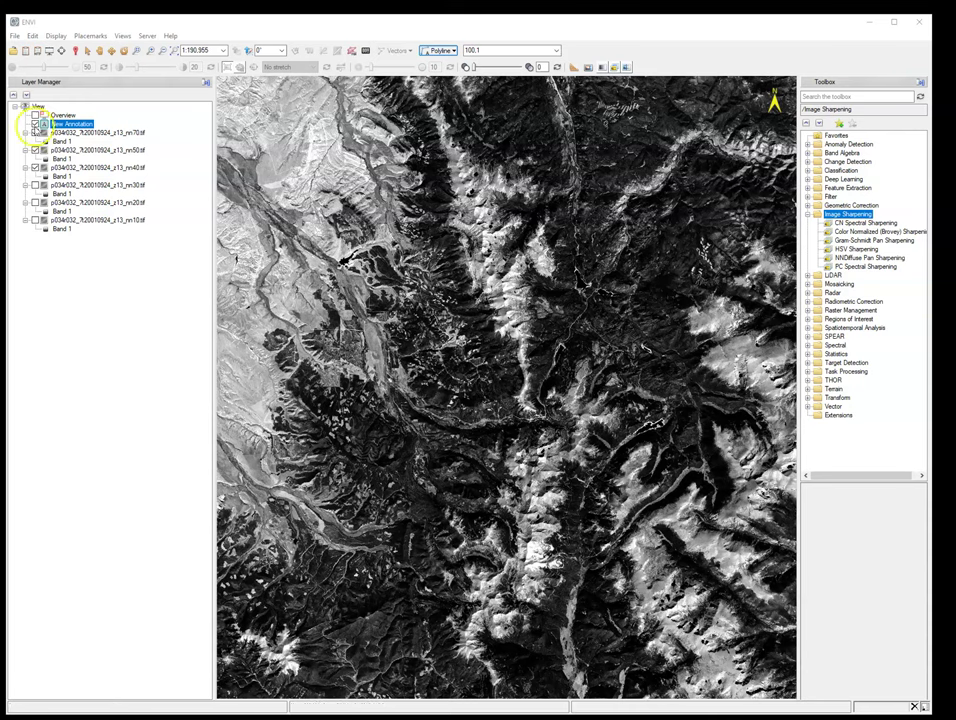
Step: Uncheck the nn70, nn50, nn40 and nn30 layers so only the nn10 grayscale band shows
left_click(35, 132)
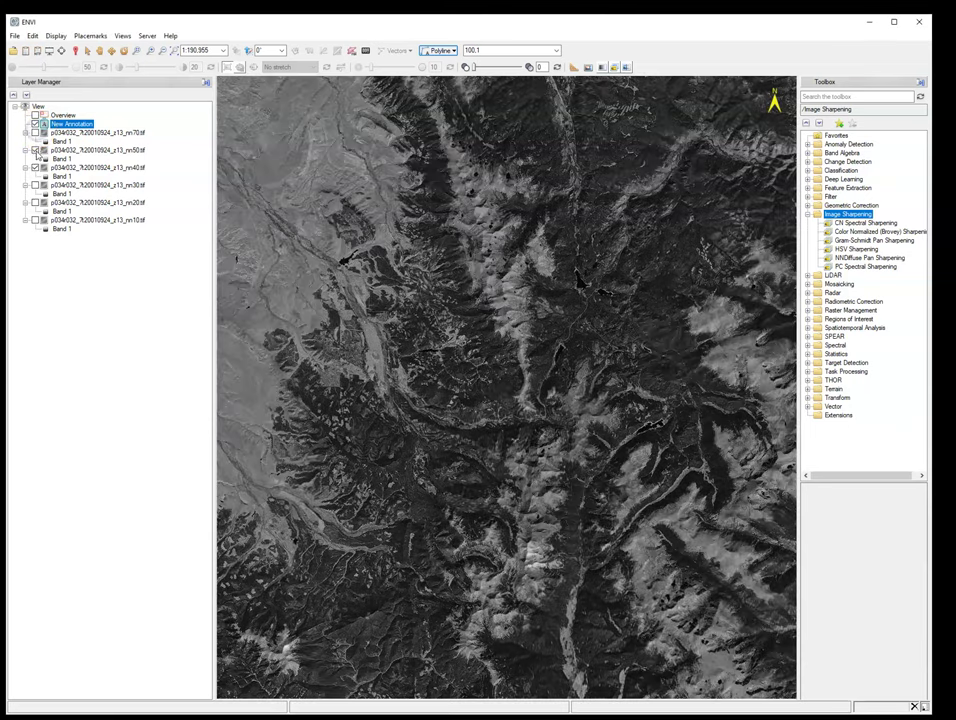
left_click(35, 150)
left_click(35, 167)
left_click(35, 185)
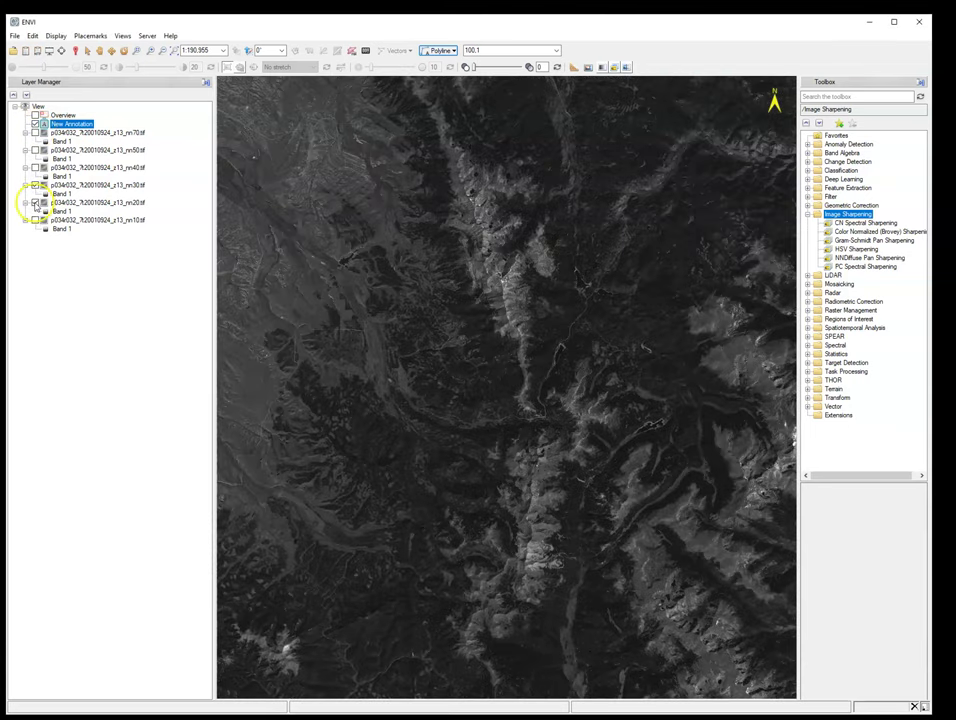
left_click(35, 220)
left_click(35, 186)
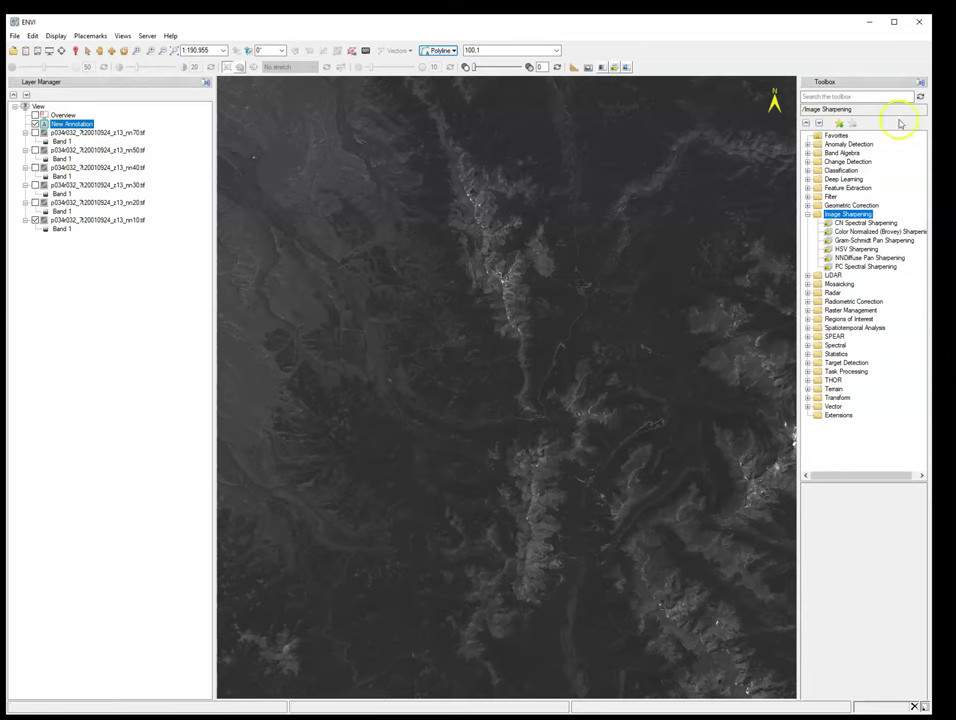
Step: Search the Toolbox for 'build layer' and open the Build Layer Stack tool
left_click(829, 96)
type("build")
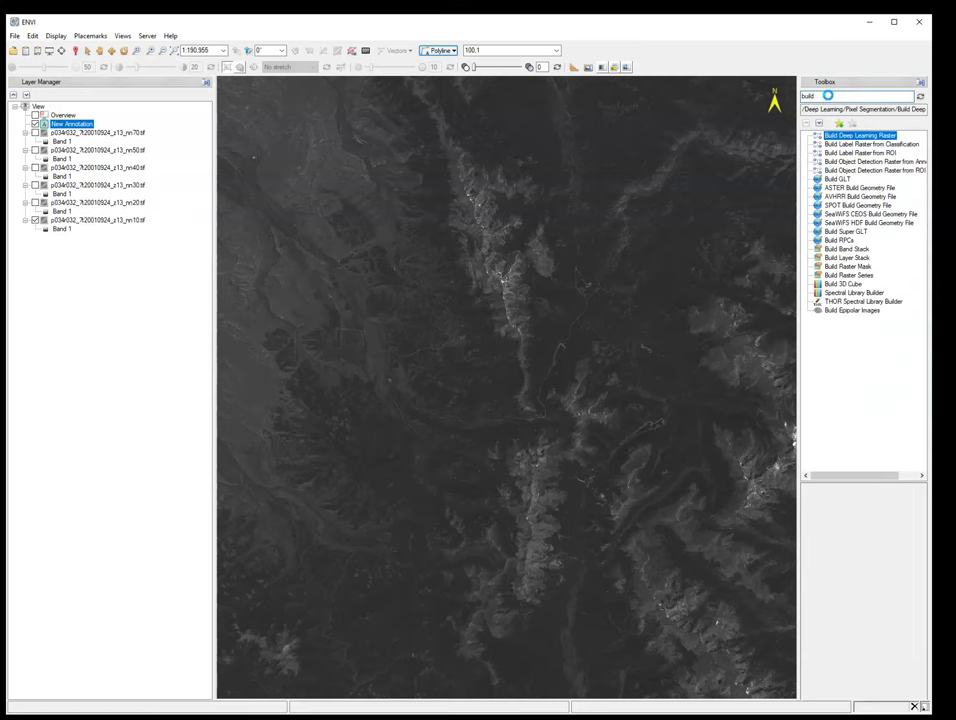
type(" layer")
left_click(840, 140)
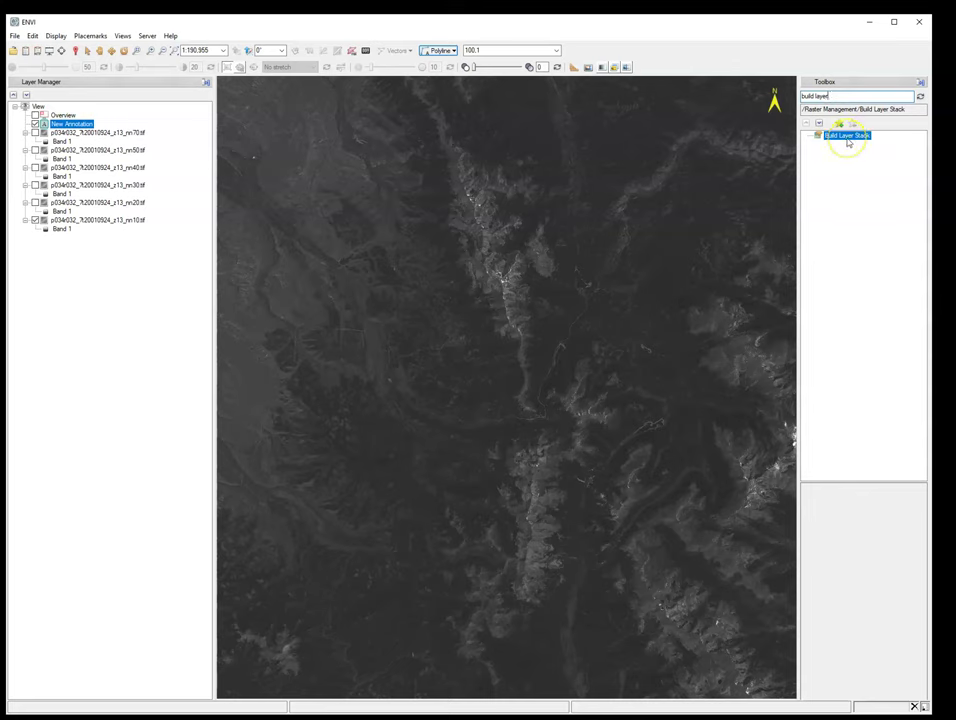
double_click(847, 140)
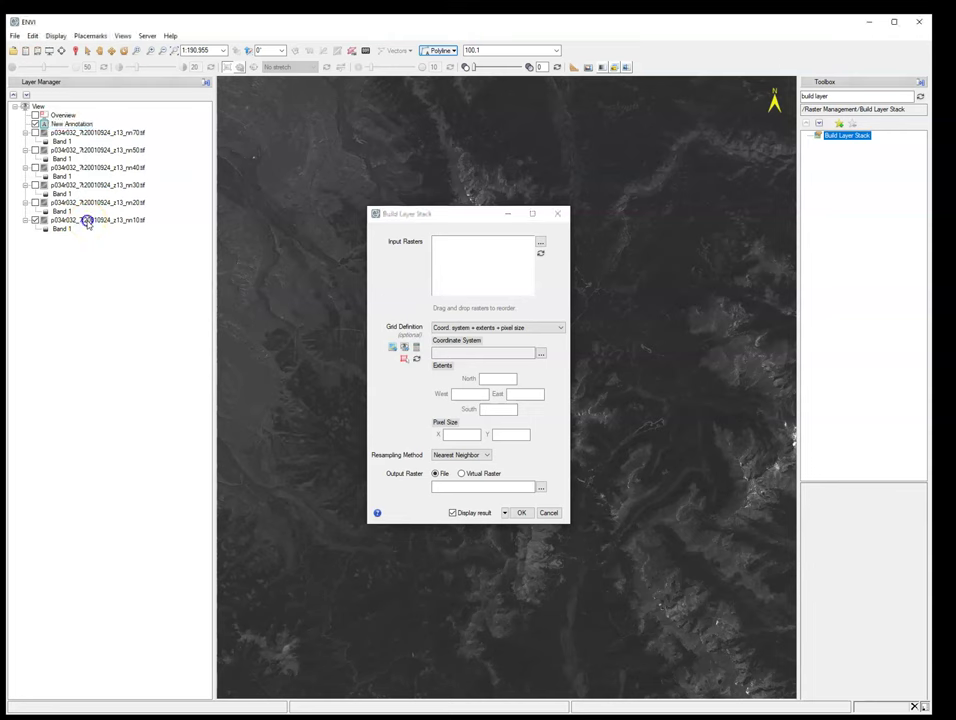
Step: Add the band rasters nn10 through nn70 to Input Rasters in ascending order, widening the dialog
left_click_drag(90, 220, 457, 250)
left_click_drag(196, 220, 478, 271)
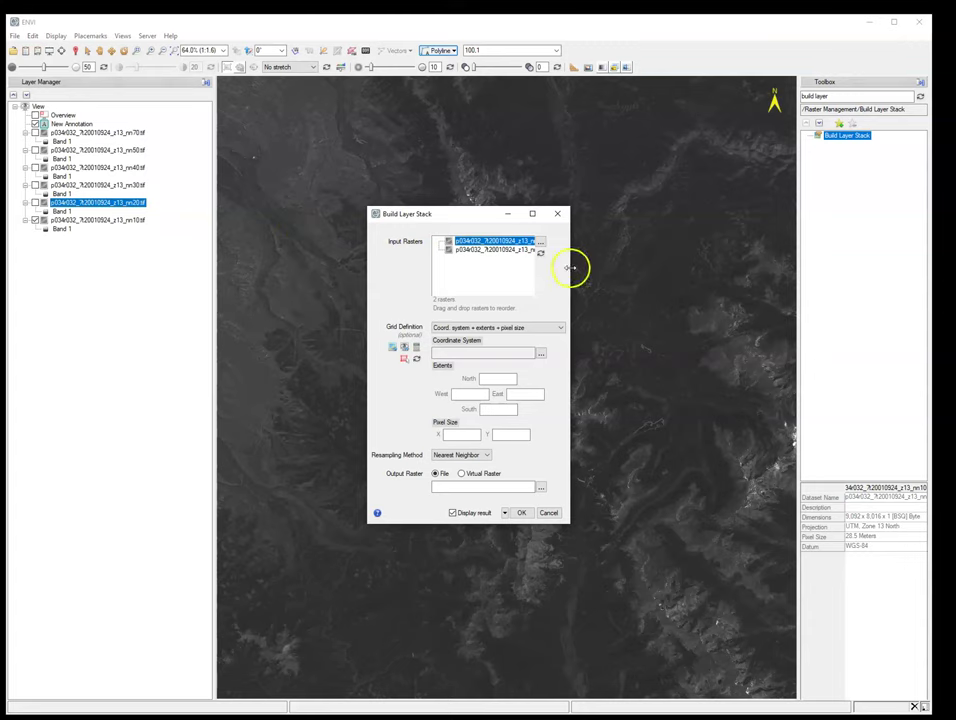
left_click_drag(571, 267, 752, 267)
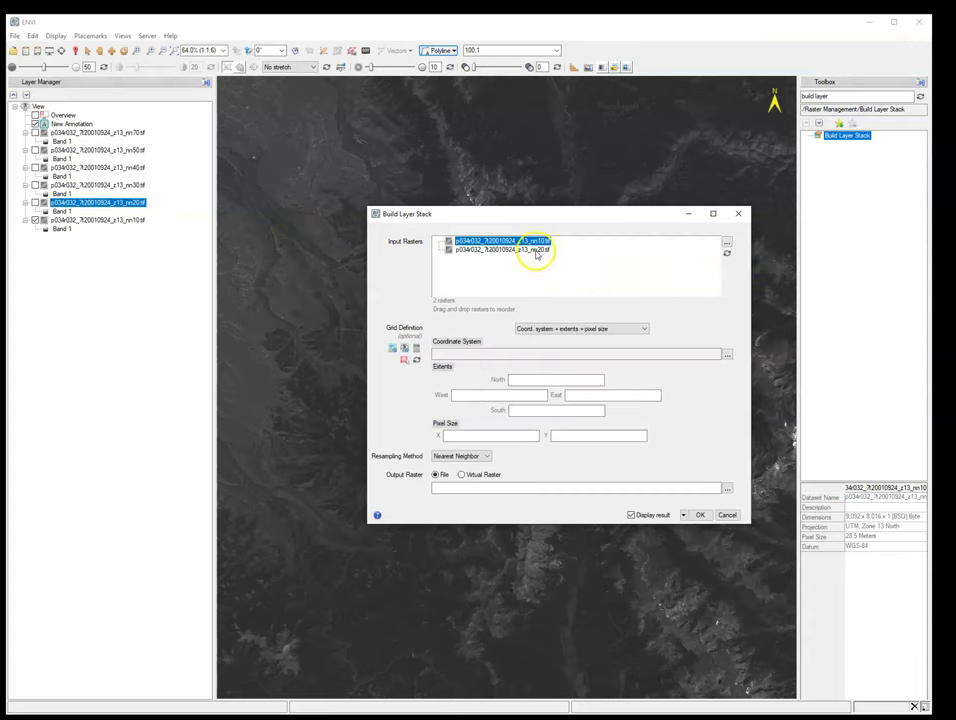
left_click(88, 186)
left_click_drag(88, 188, 560, 275)
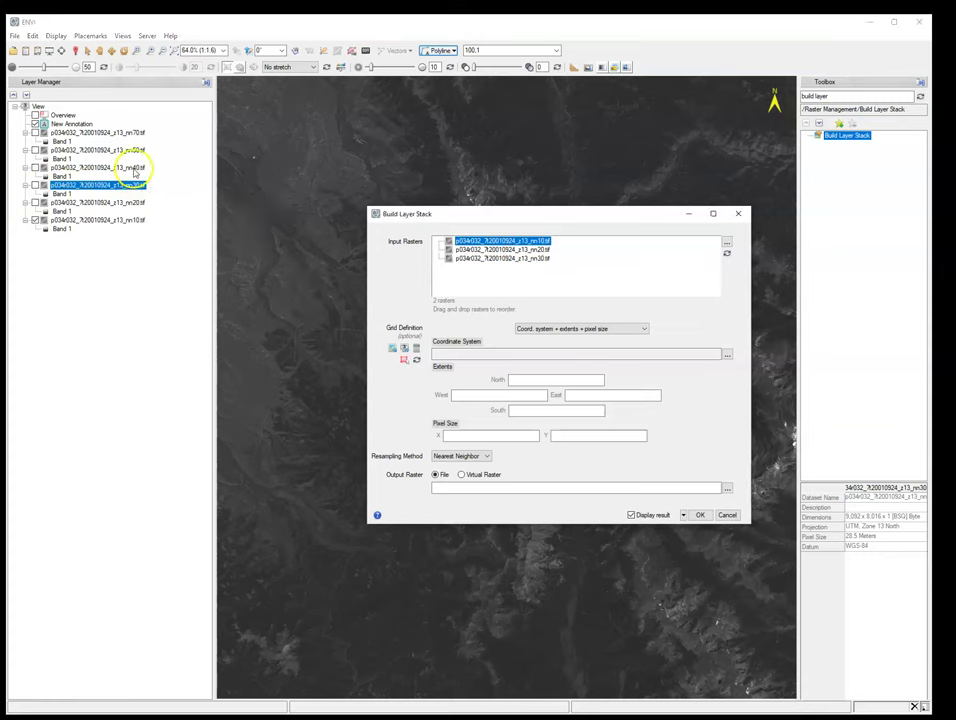
left_click_drag(130, 167, 536, 280)
left_click_drag(115, 155, 576, 295)
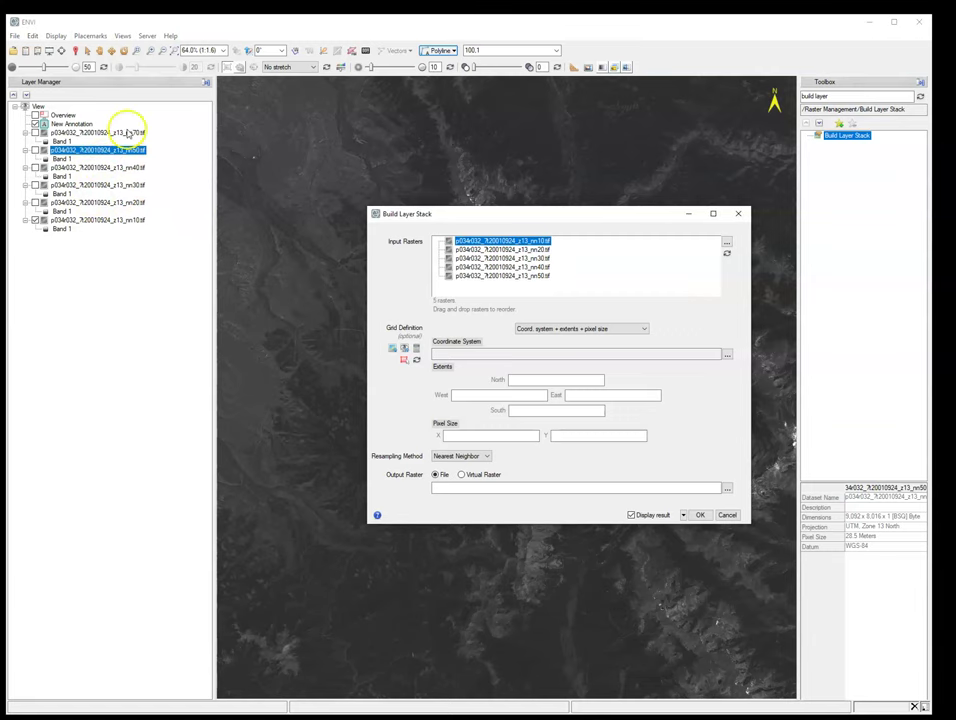
left_click_drag(128, 132, 542, 286)
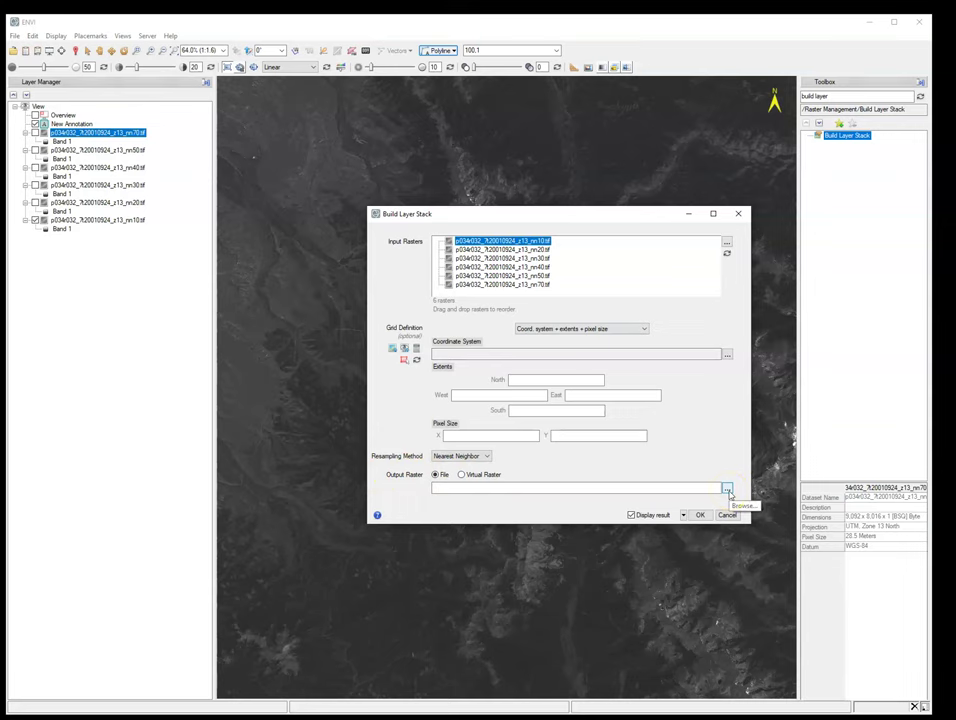
Step: Save the stack output as landsat_band_stack in C:\GEOG470_Labs\RS_lab1 and build it
left_click(727, 489)
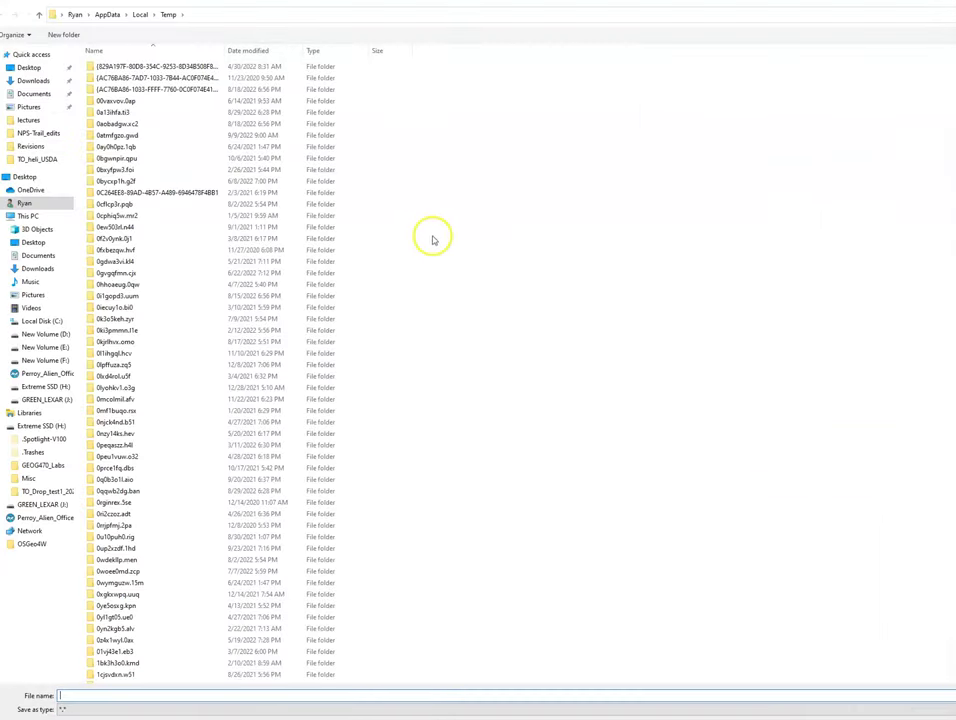
left_click(37, 321)
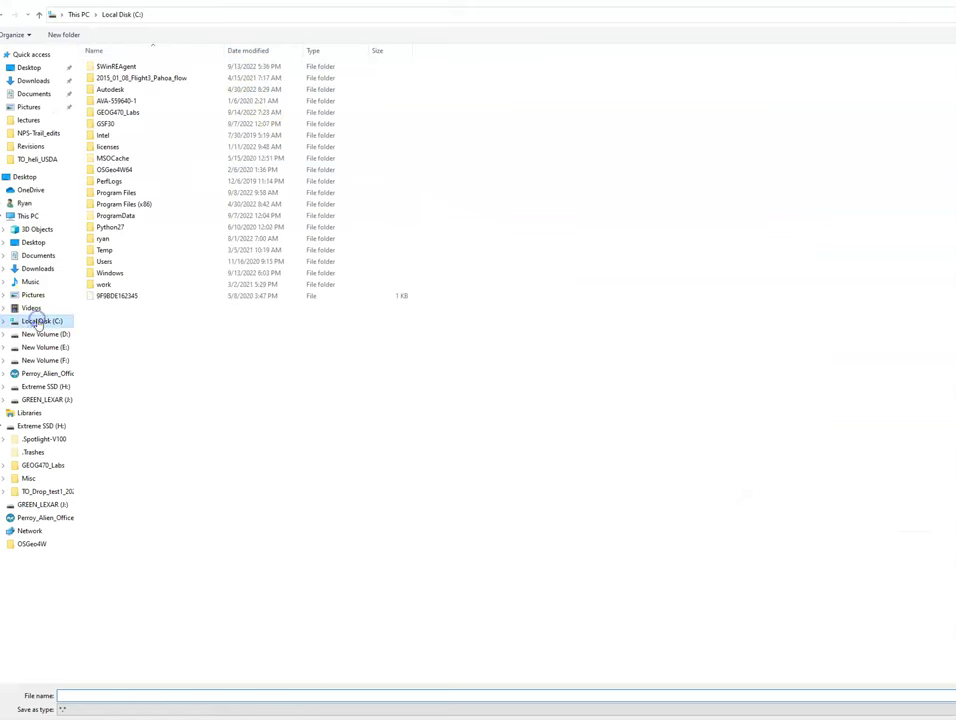
double_click(118, 112)
double_click(105, 68)
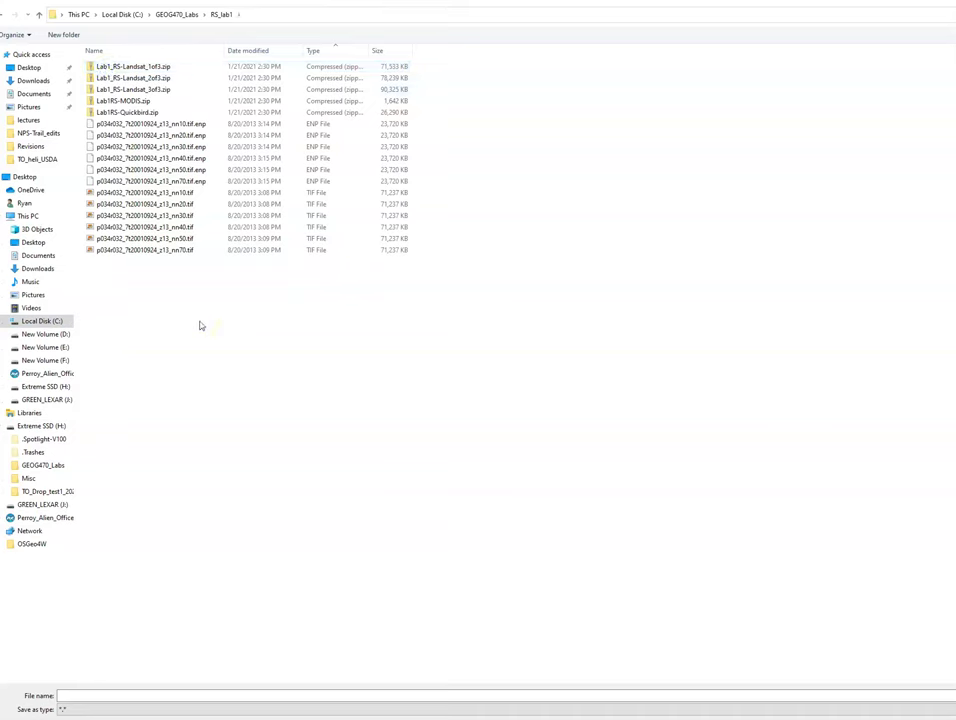
left_click(155, 694)
type("landsat_band_stack")
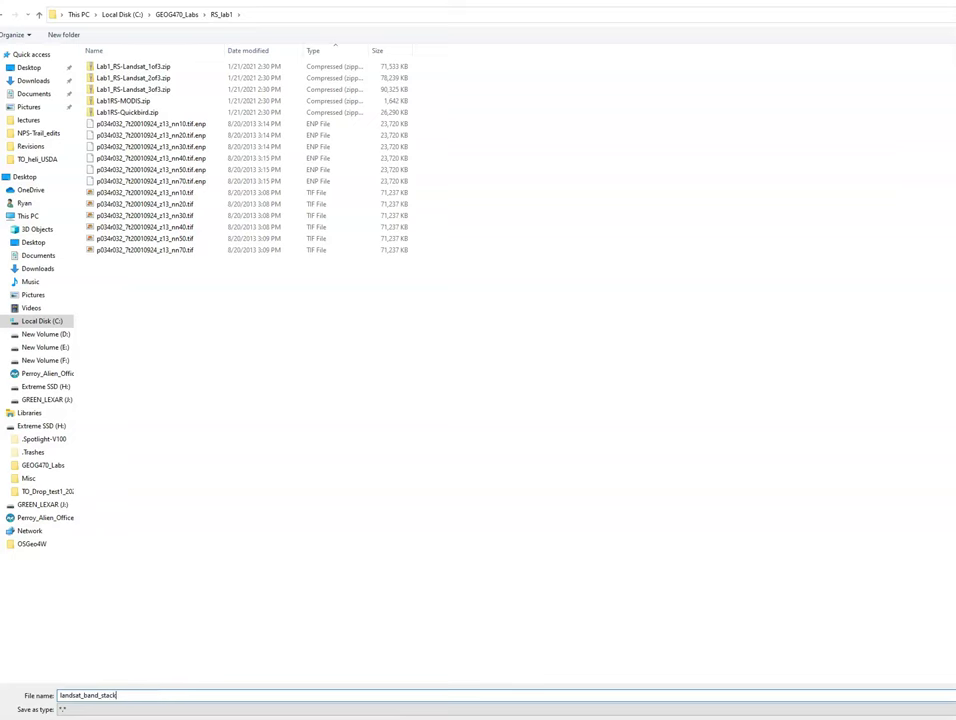
key("Return")
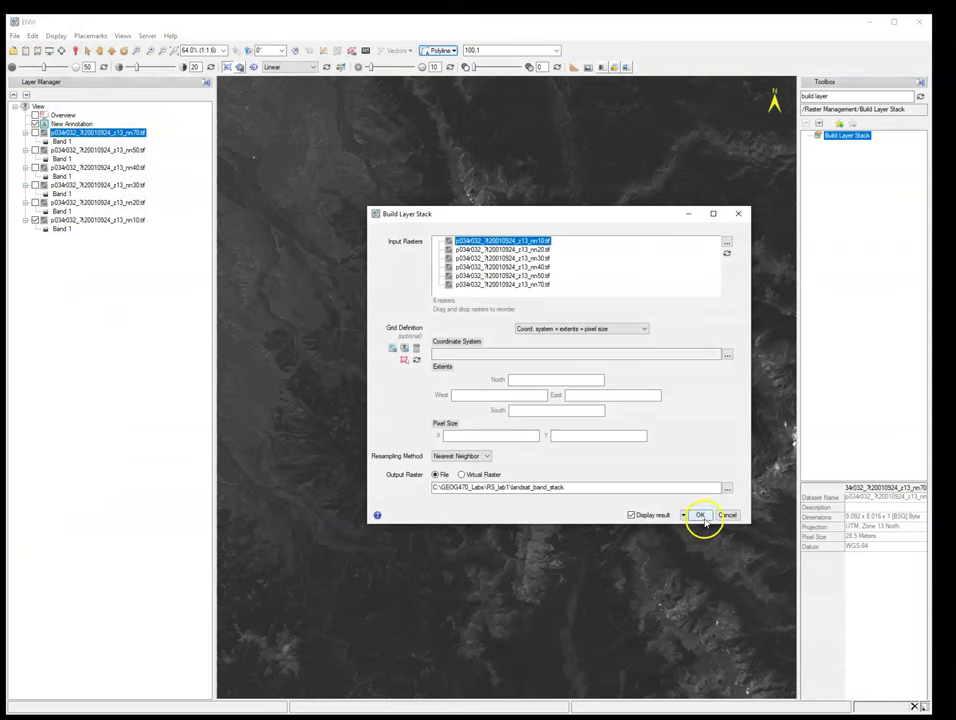
left_click(701, 515)
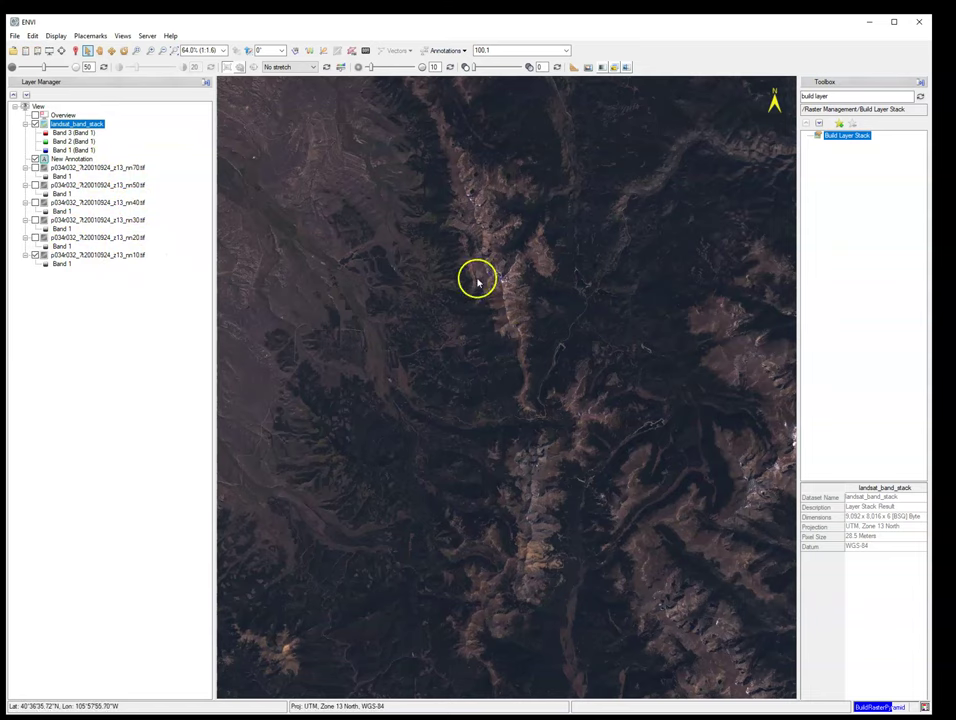
Step: Apply a linear stretch to the landsat_band_stack composite
scroll(499, 277, "up", 8)
scroll(523, 280, "up", 2)
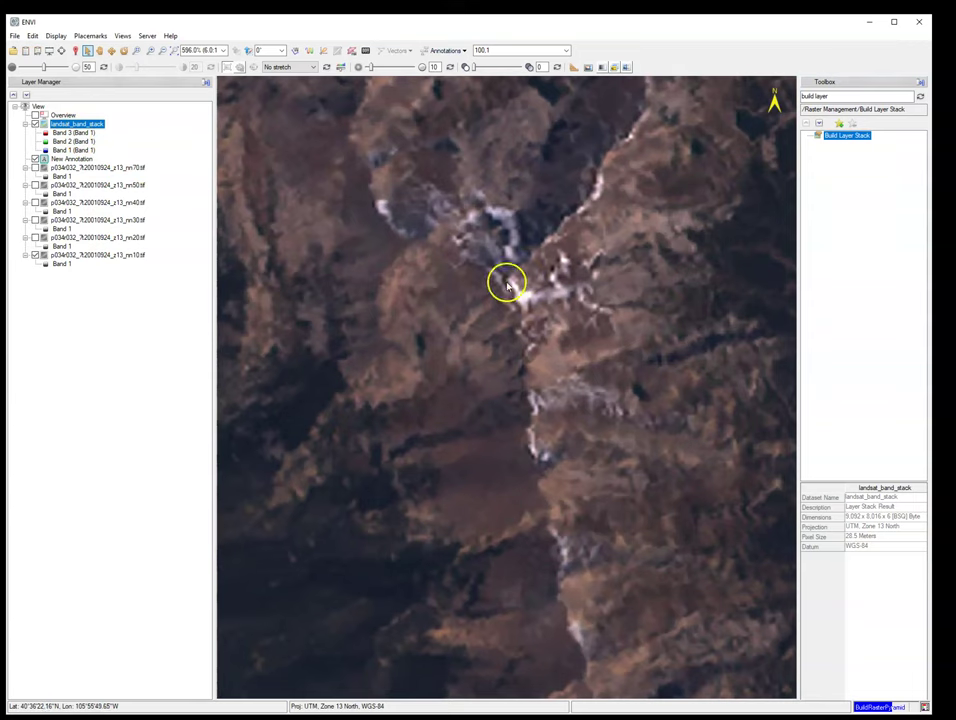
left_click(289, 70)
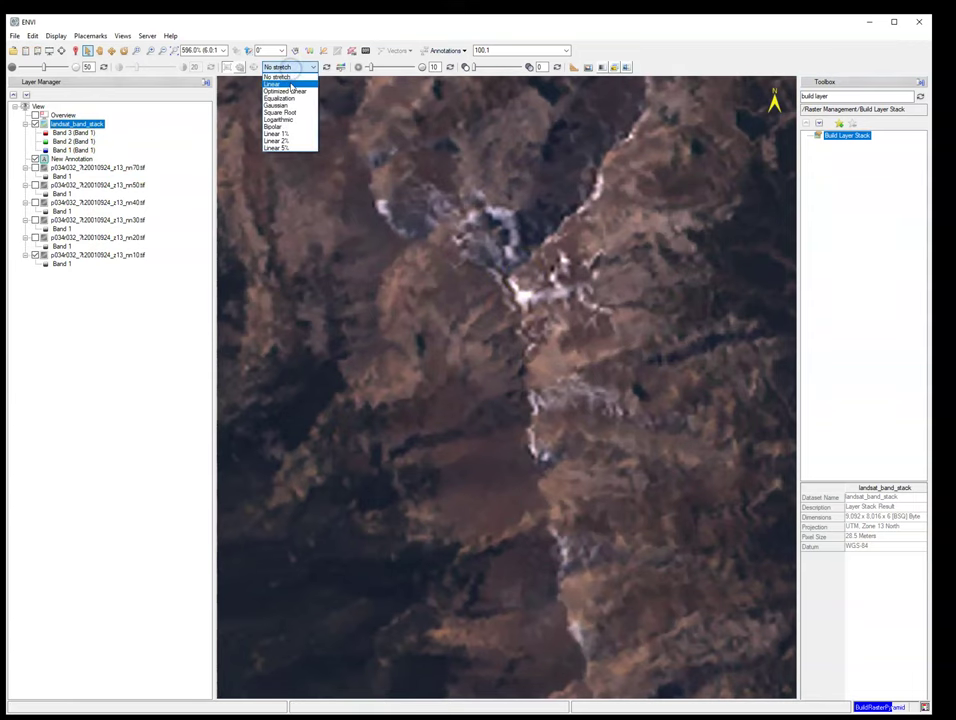
left_click(287, 84)
Step: Switch the composite's stretch to Gaussian
scroll(470, 226, "down", 4)
scroll(465, 212, "down", 6)
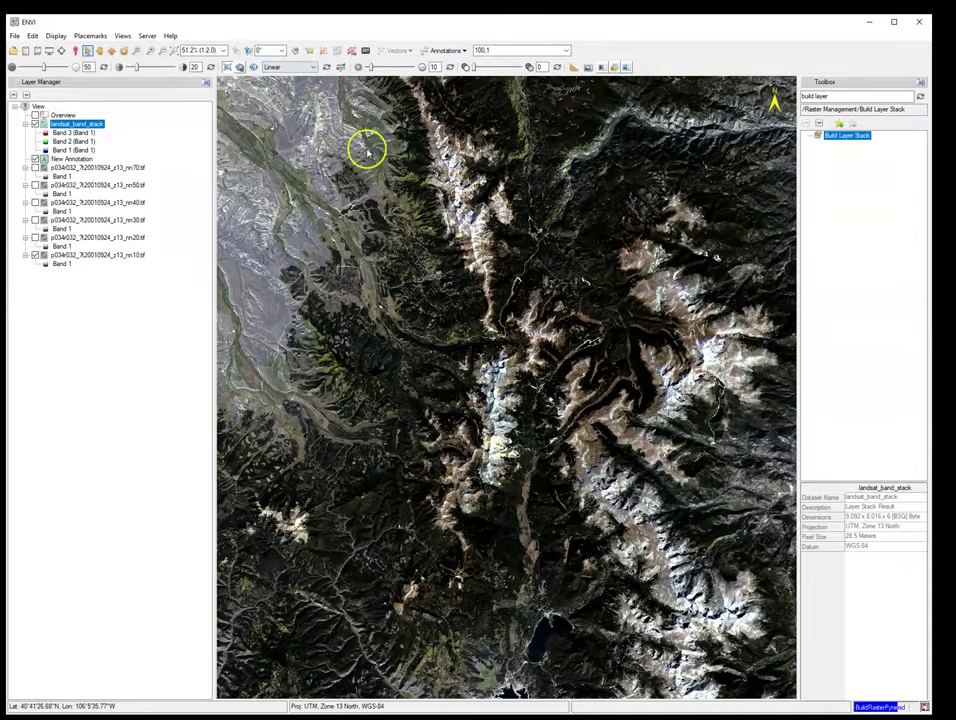
scroll(426, 366, "down", 3)
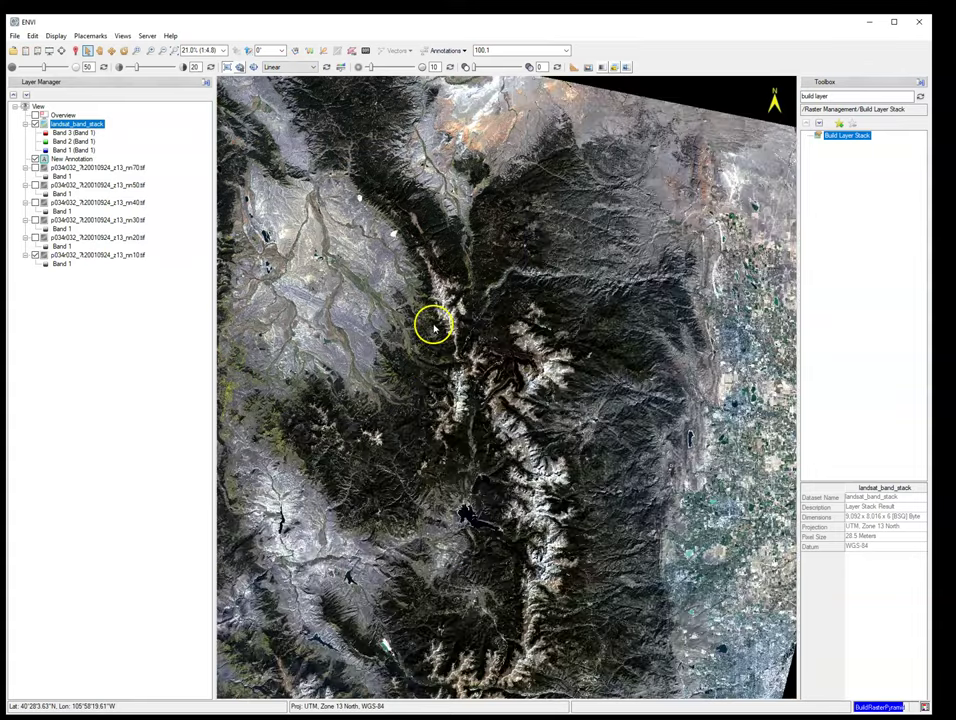
scroll(760, 410, "up", 3)
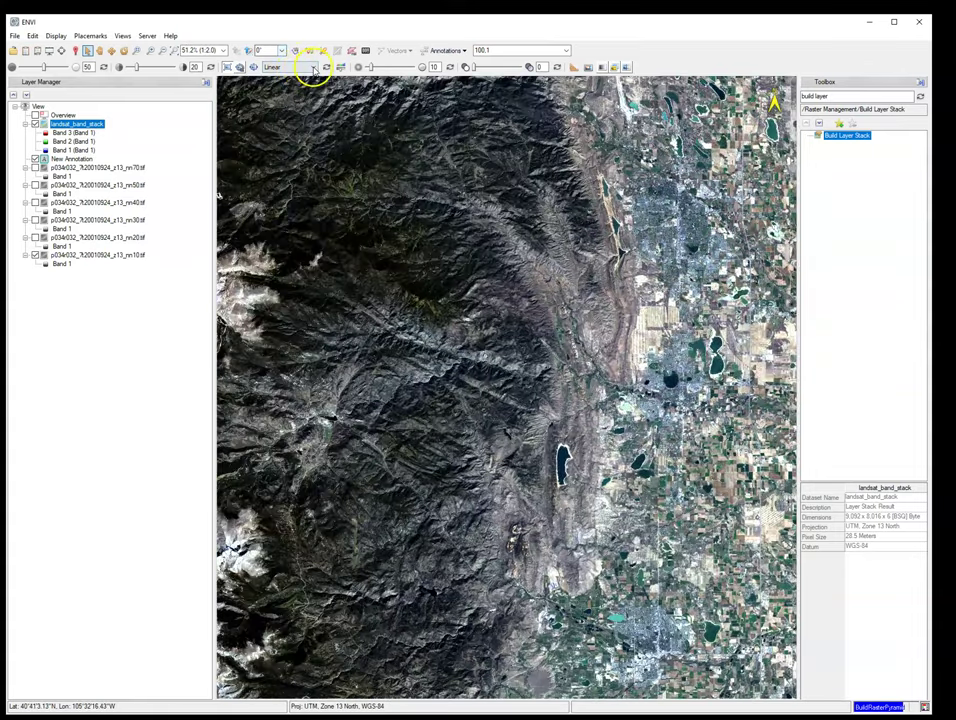
left_click(313, 67)
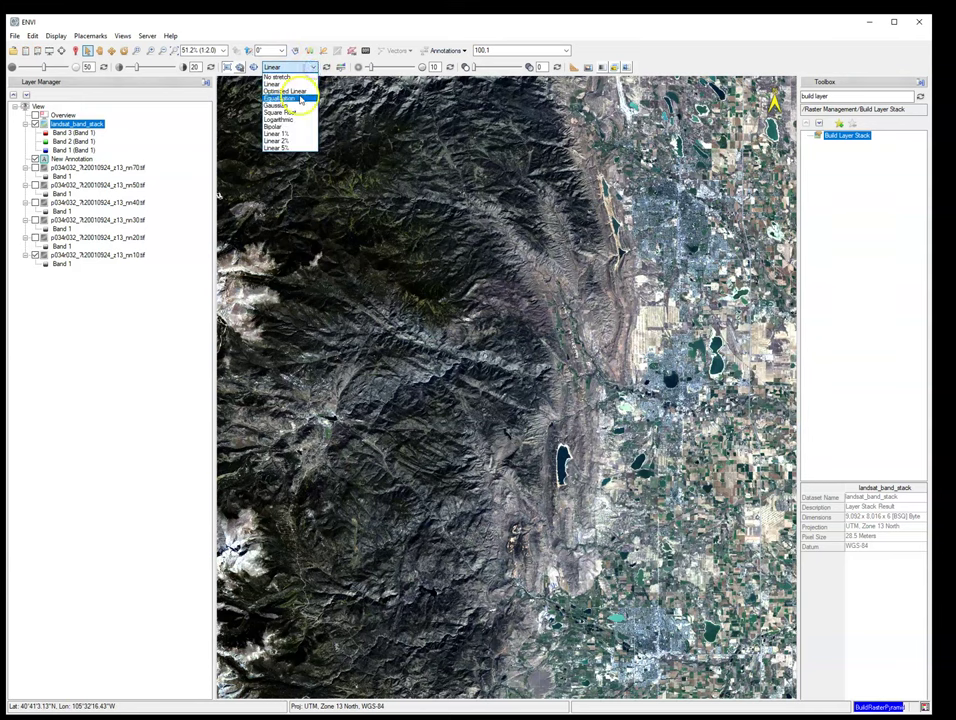
left_click(288, 105)
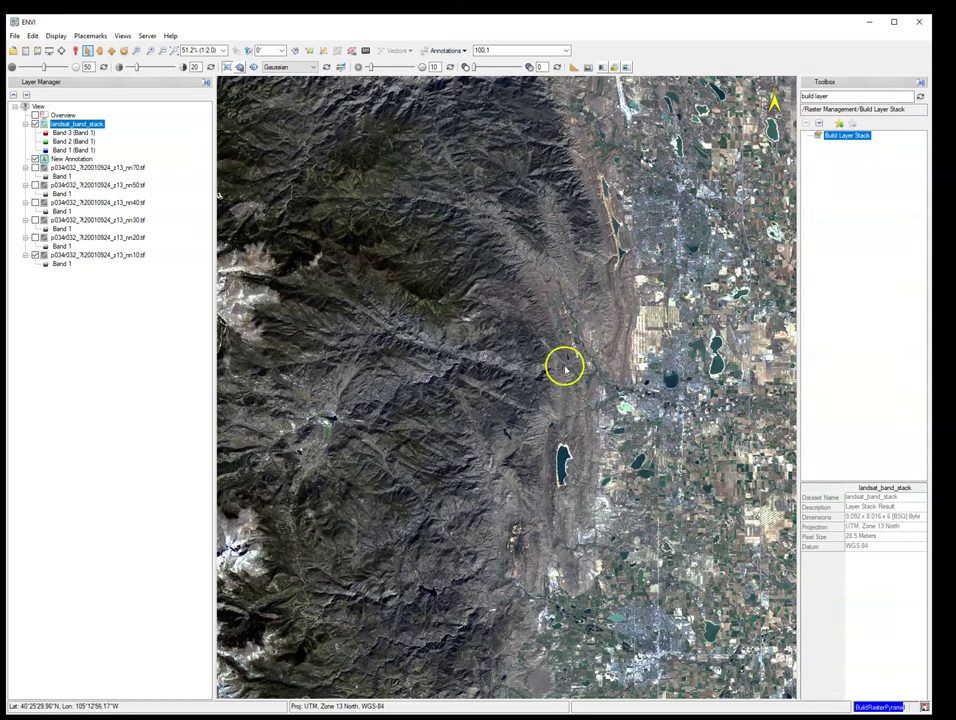
scroll(627, 207, "up", 2)
scroll(627, 207, "up", 1)
Step: Set the stretch to No stretch and compare the unstretched image
left_click(313, 67)
left_click(272, 77)
left_click(294, 80)
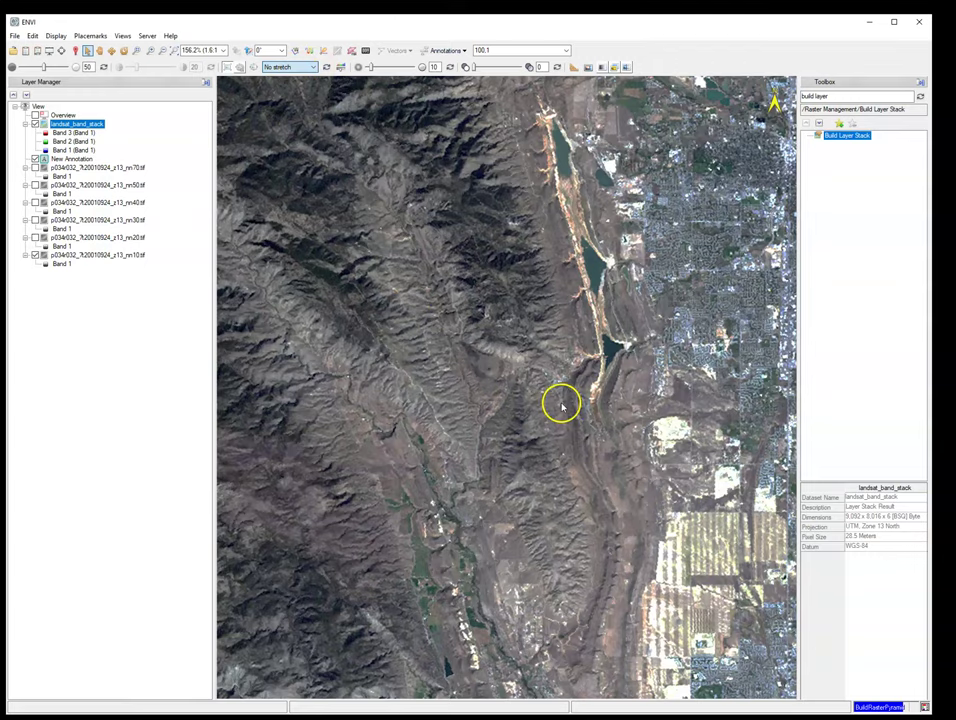
scroll(562, 405, "down", 1)
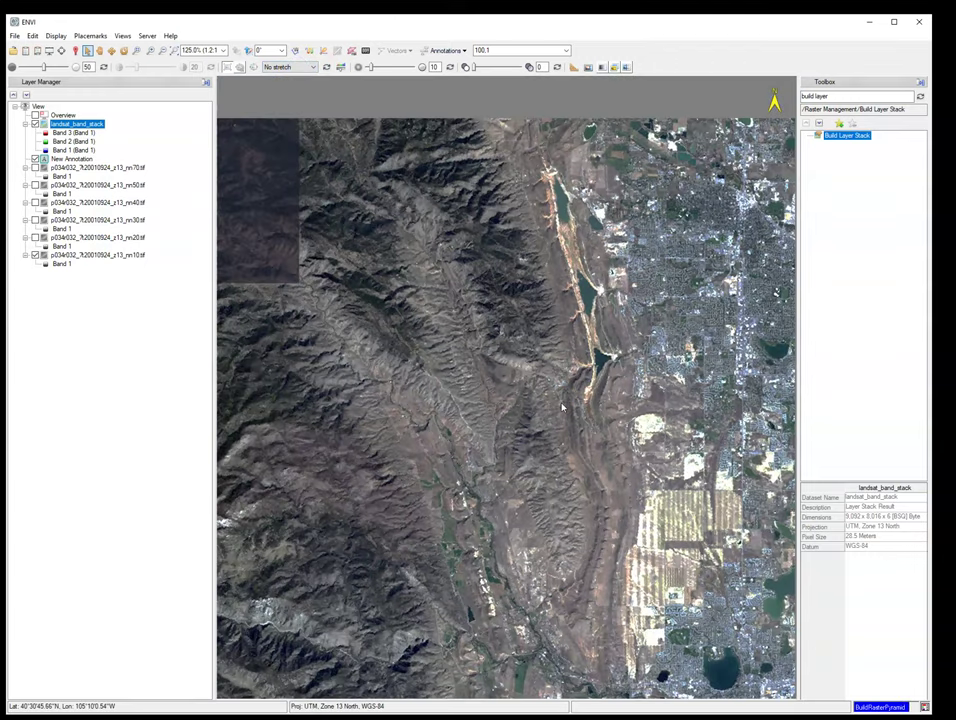
left_click(358, 179)
left_click(574, 310)
left_click(572, 316)
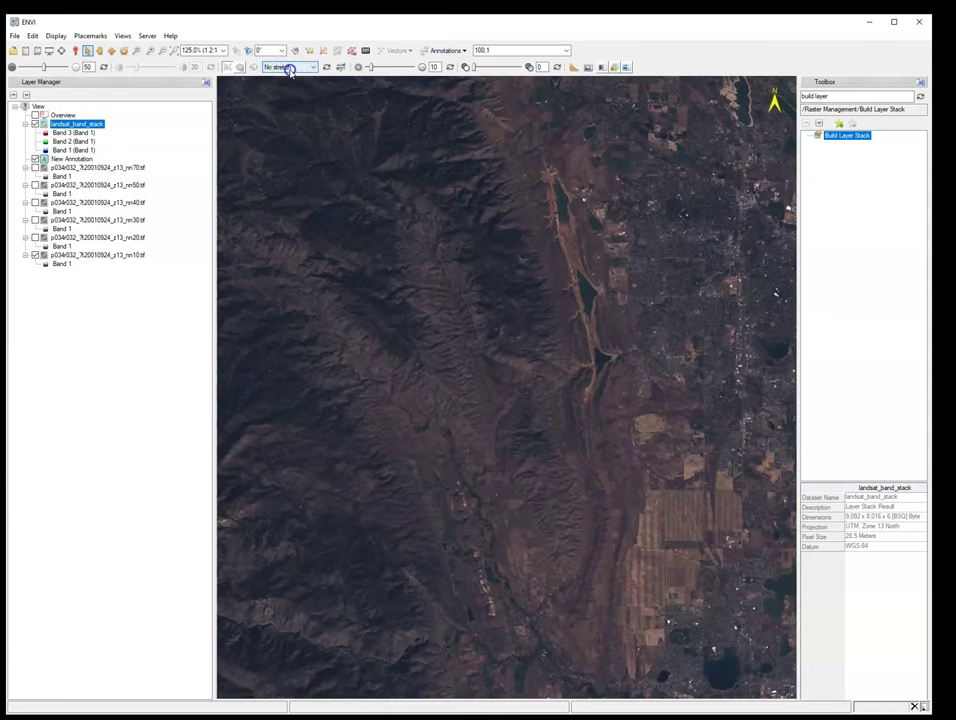
Step: Apply a Linear stretch to the true-color composite
left_click(289, 68)
left_click(277, 86)
scroll(578, 252, "down", 2)
scroll(541, 287, "up", 2)
scroll(548, 285, "up", 2)
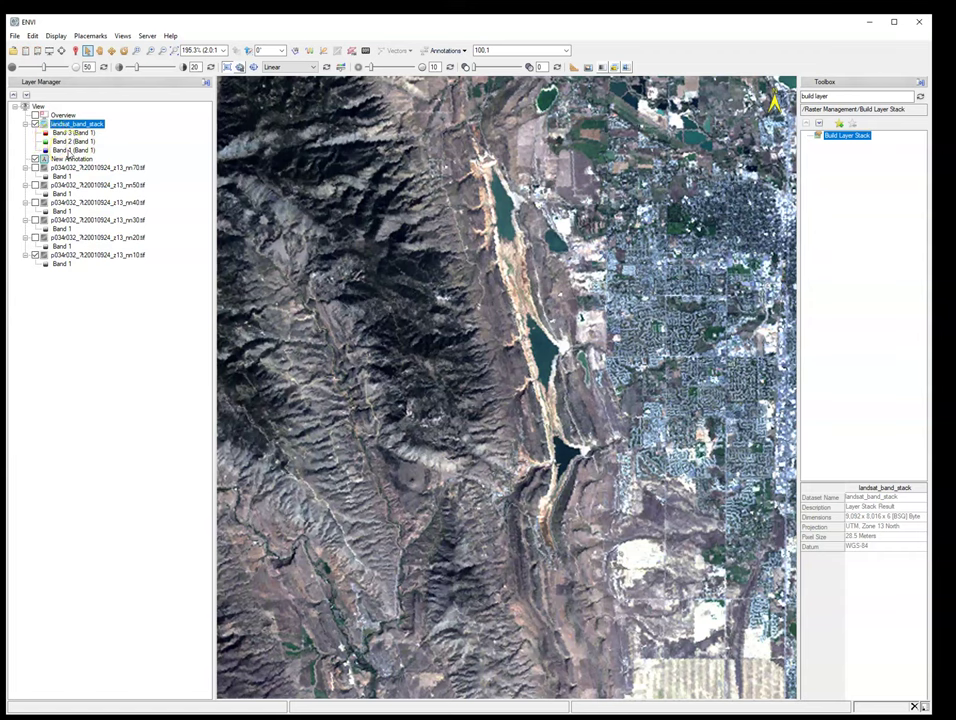
Step: Change landsat_band_stack's RGB bands to Band 6 red, Band 3 green, Band 5 blue
right_click(75, 125)
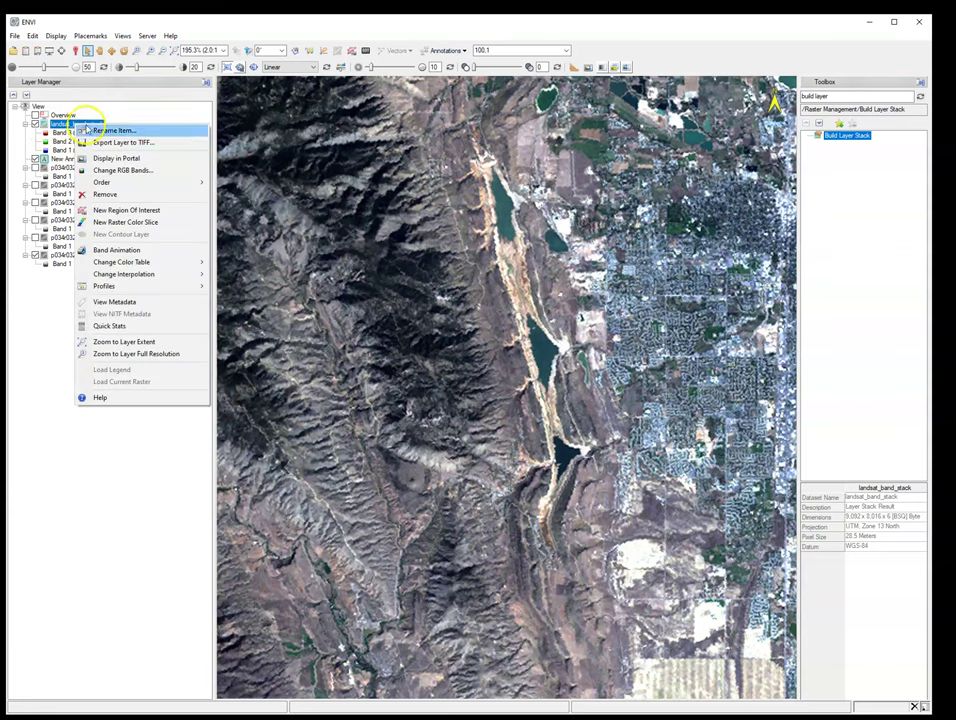
left_click(108, 172)
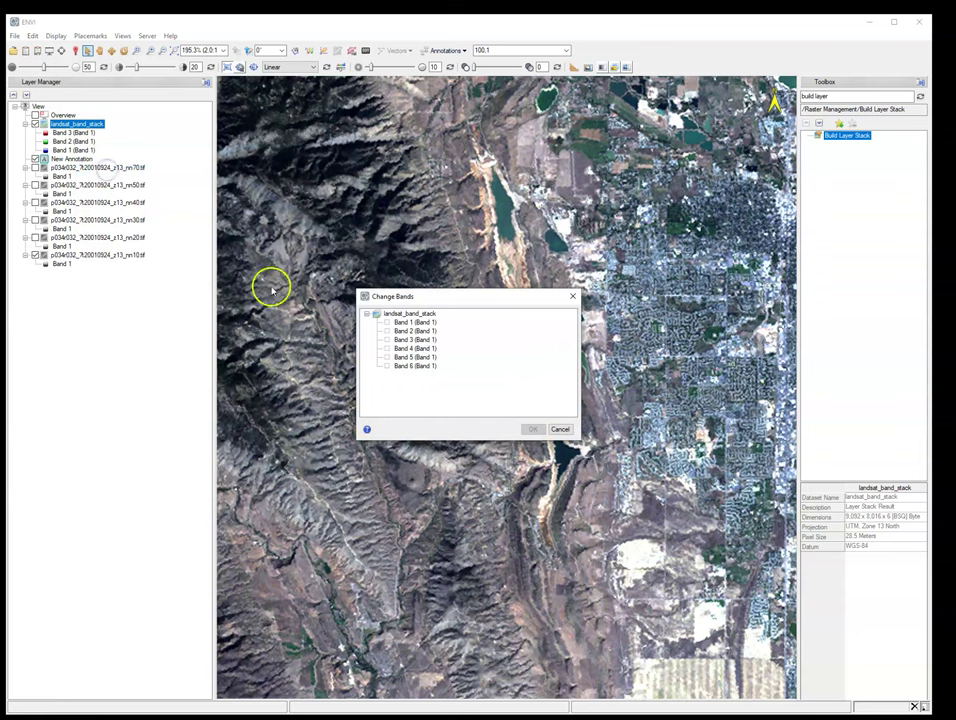
left_click_drag(451, 298, 326, 123)
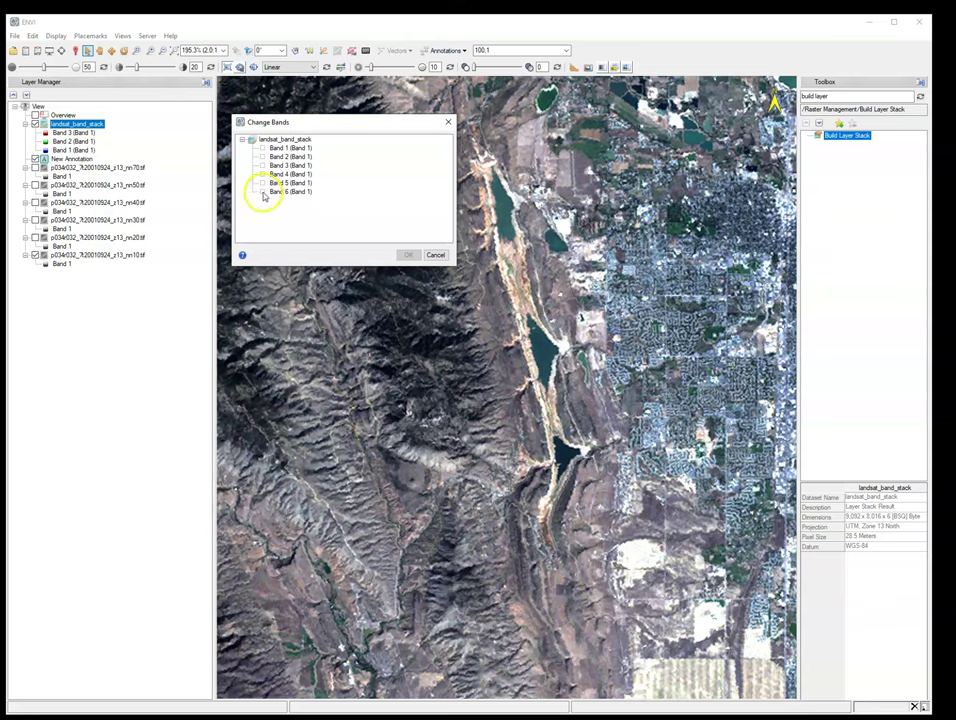
left_click(262, 193)
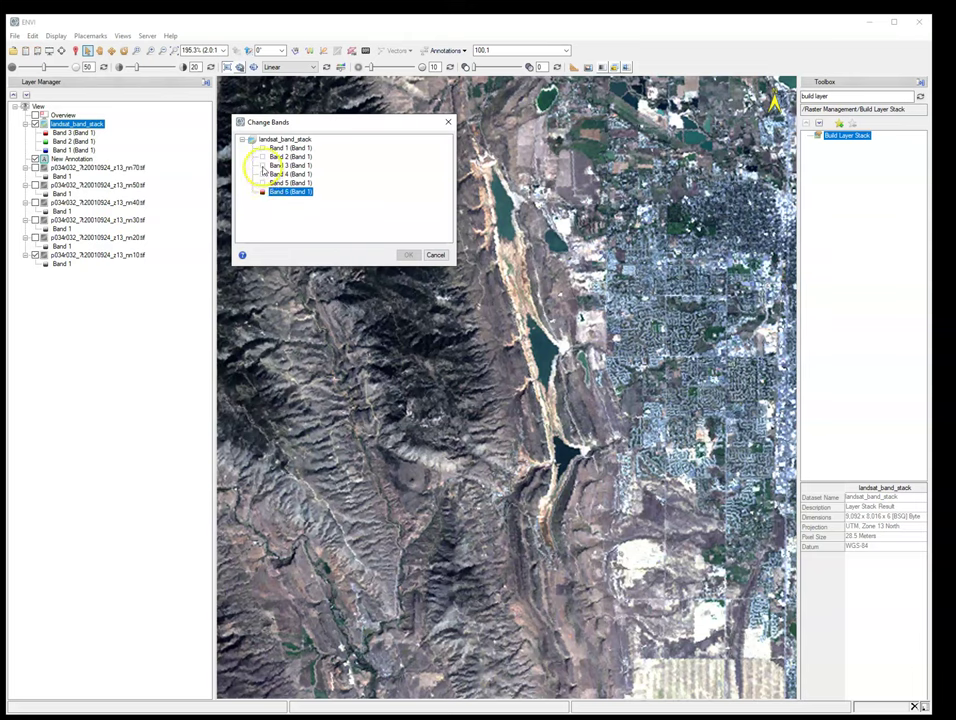
left_click(262, 166)
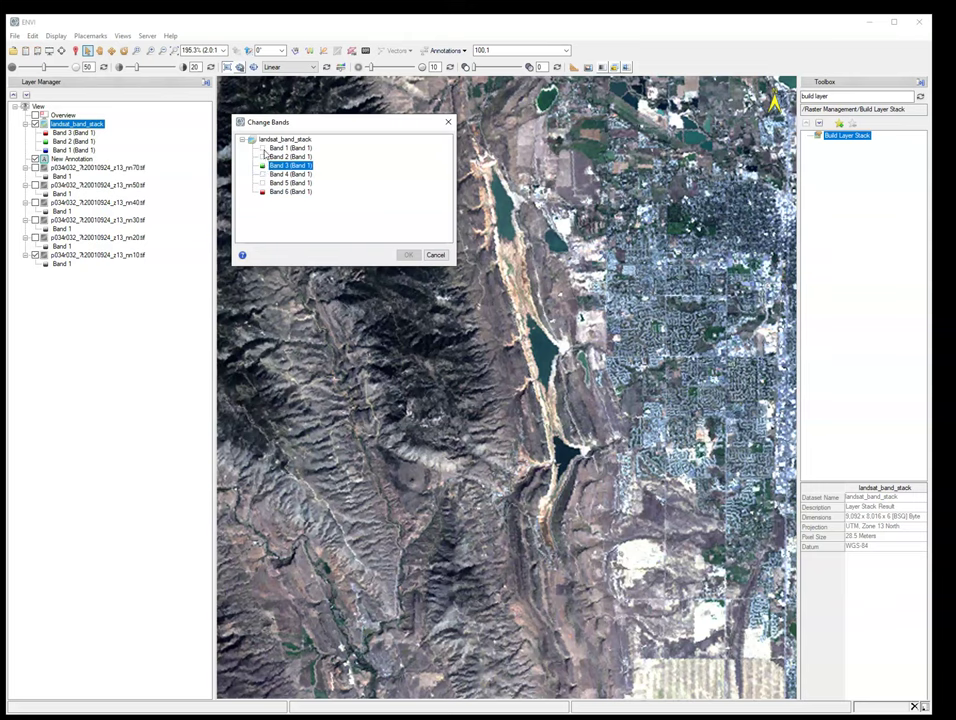
left_click(263, 184)
left_click(262, 183)
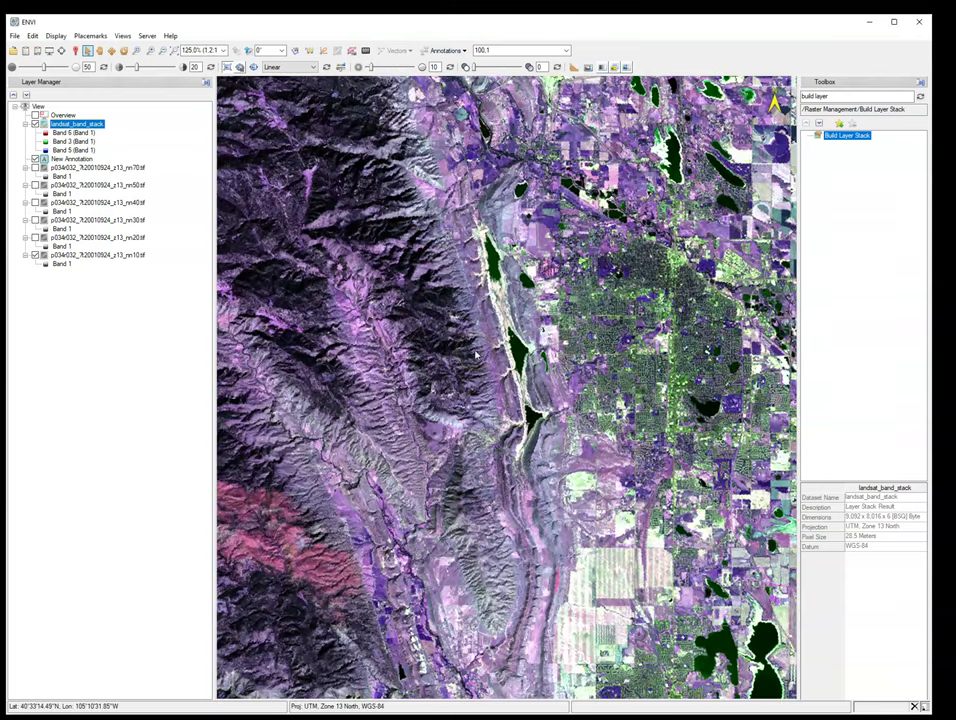
scroll(477, 352, "down", 4)
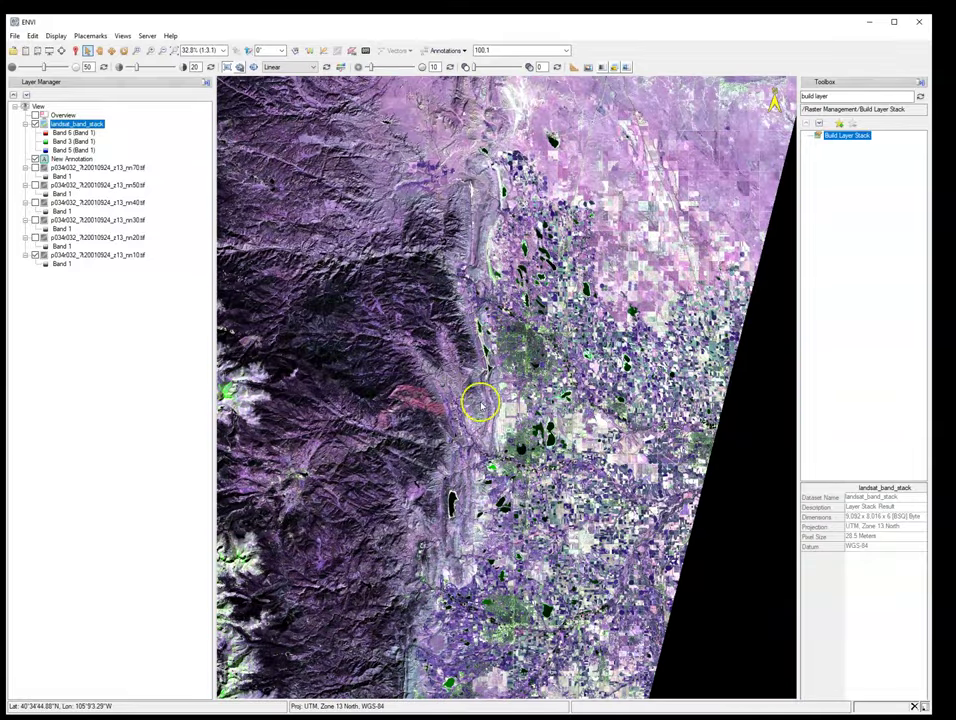
scroll(474, 380, "up", 1)
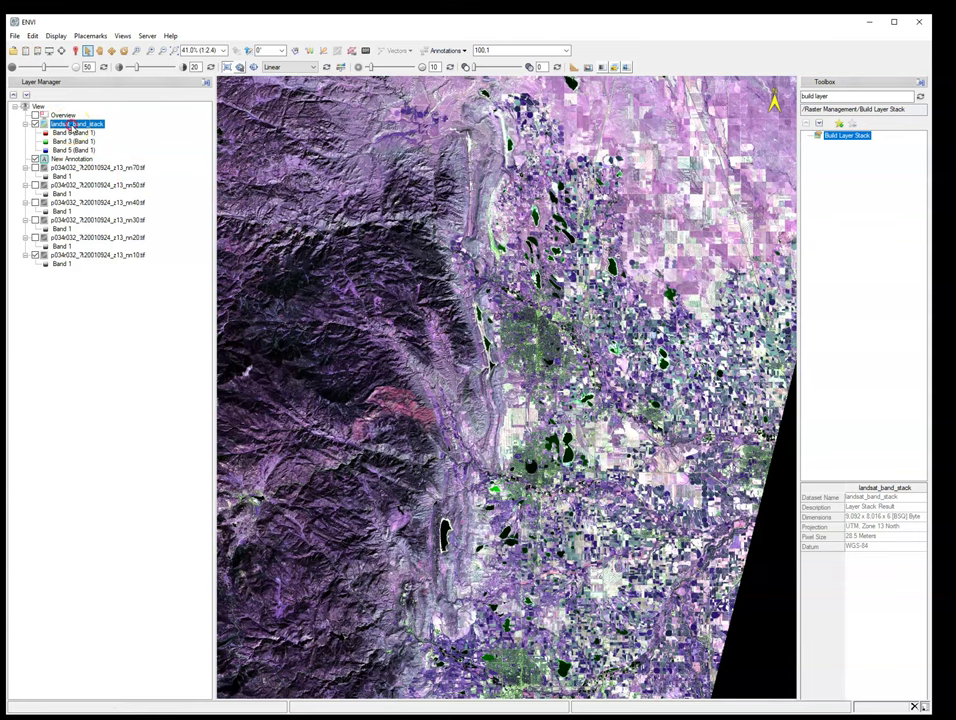
Step: Set landsat_band_stack's RGB bands to Band 5, Band 5 and Band 2
right_click(70, 124)
left_click(110, 171)
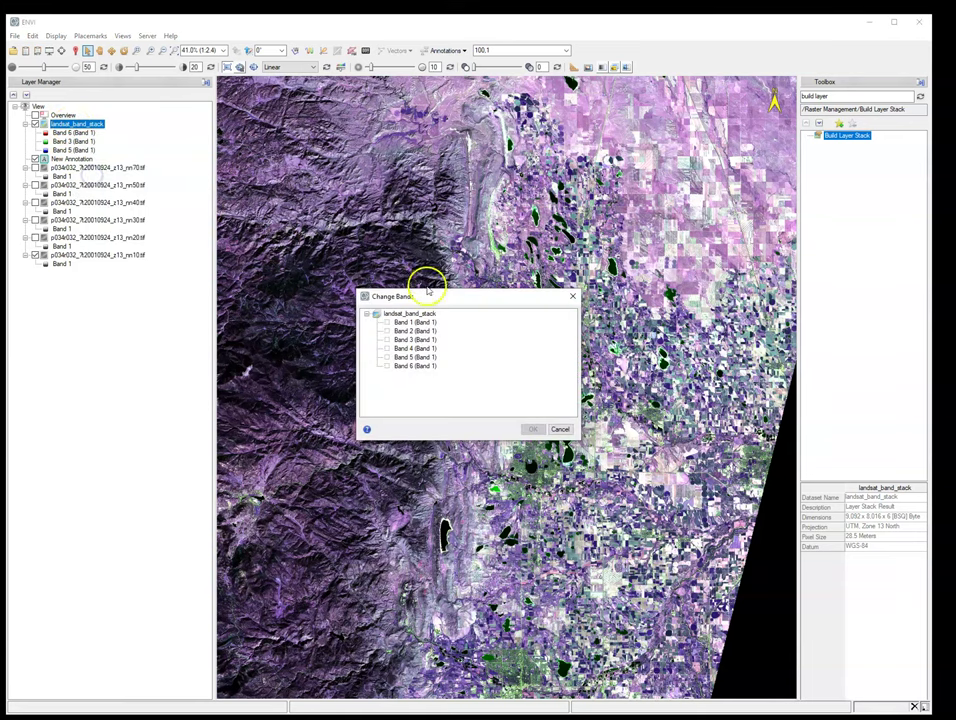
left_click(386, 357)
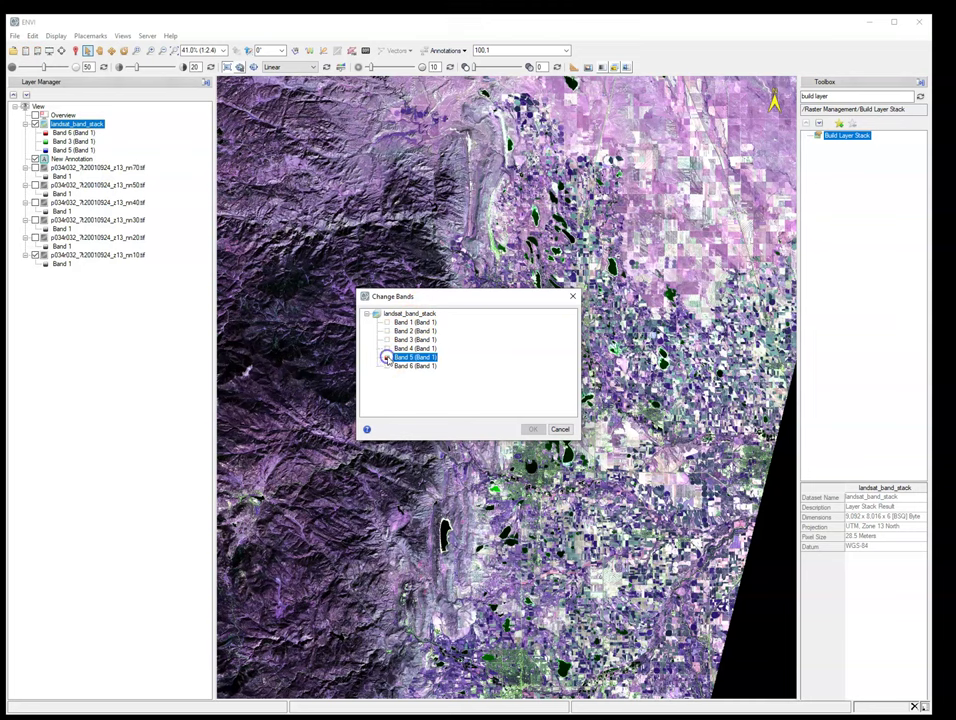
left_click(388, 340)
left_click(386, 331)
left_click(533, 429)
left_click(435, 57)
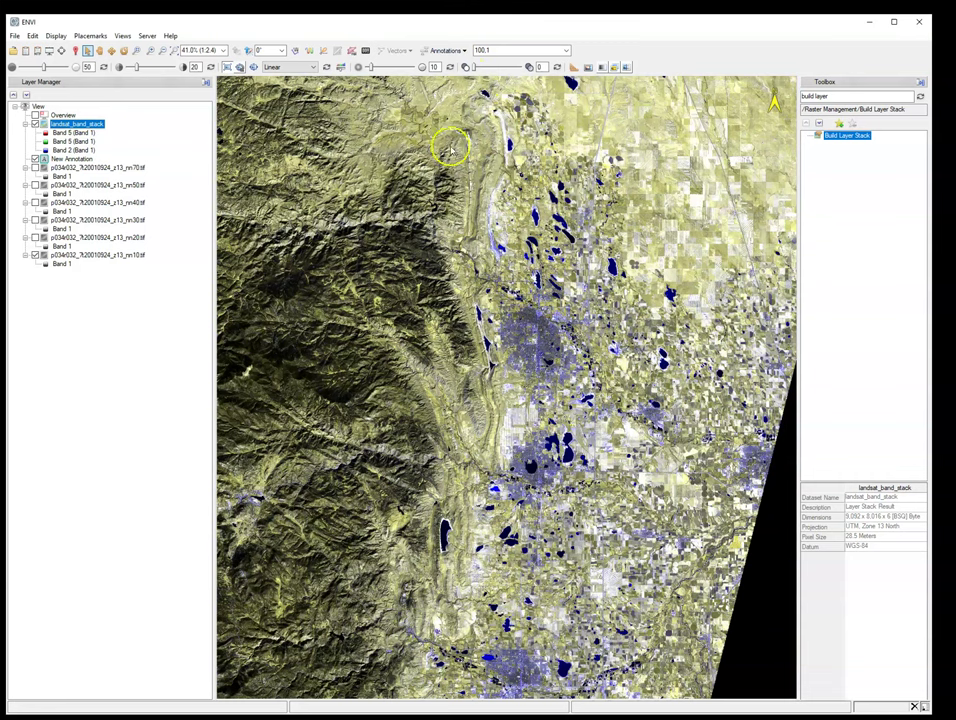